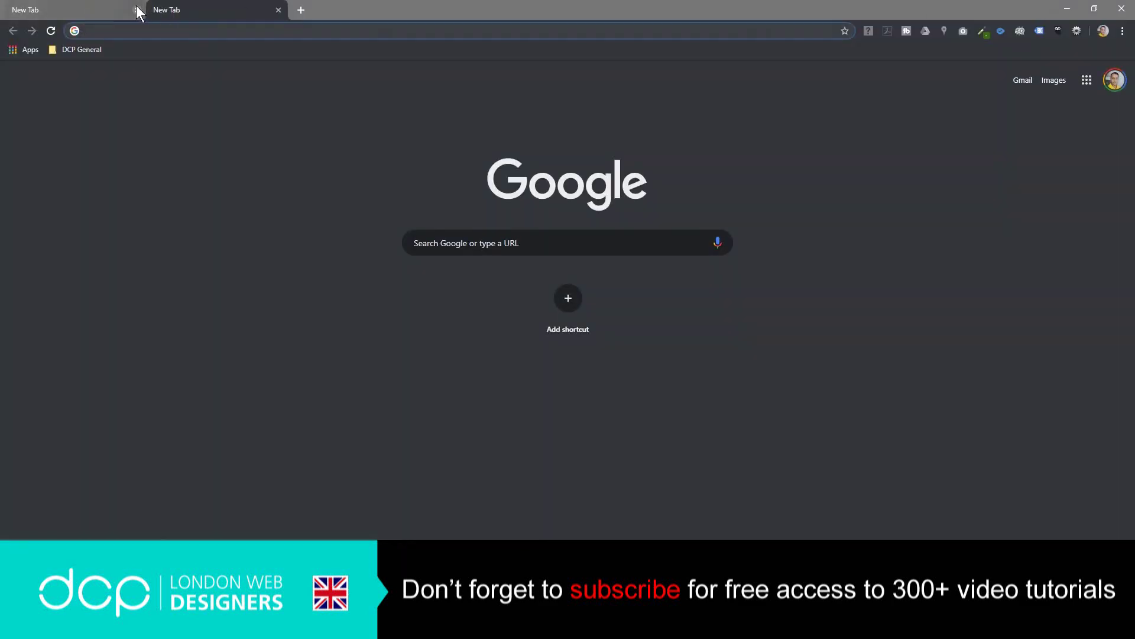
Close the blank tab and load youtube.com/dcpwebdesigners from the address-bar suggestion.
{"action": "left_click", "coordinate": [137, 9]}
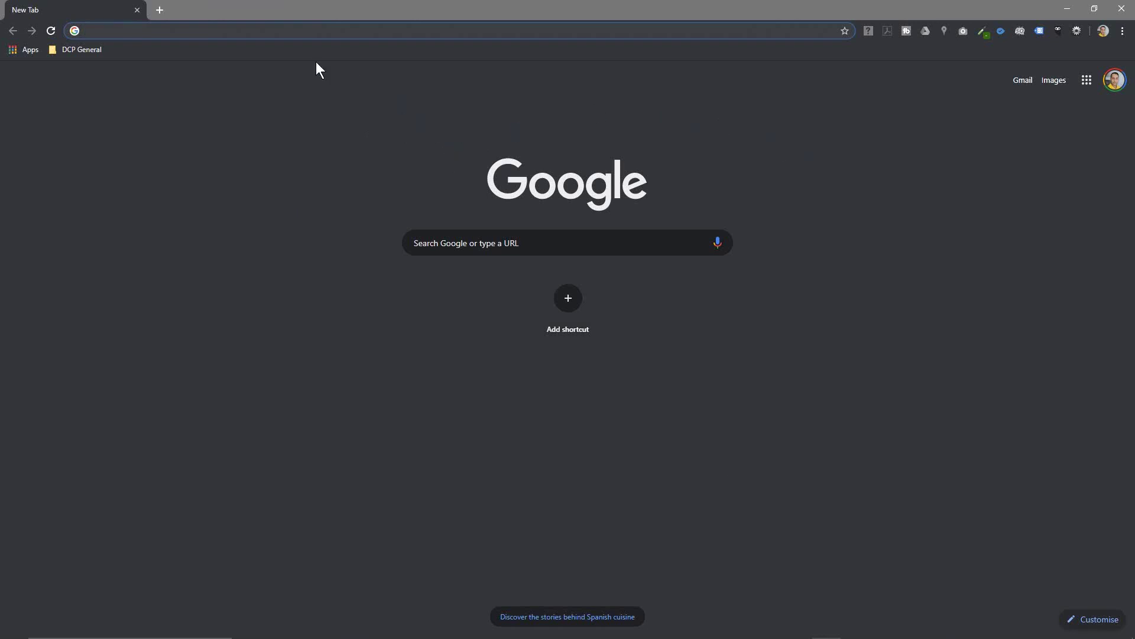
{"action": "type", "text": "you"}
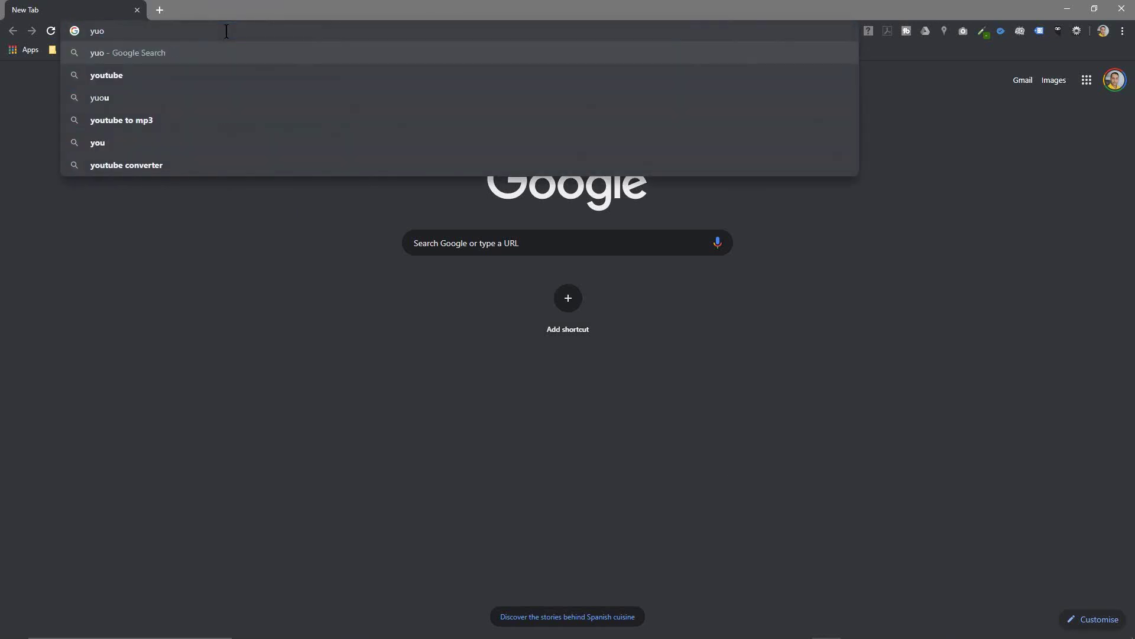
{"action": "type", "text": "tube.com"}
{"action": "key", "text": "Down"}
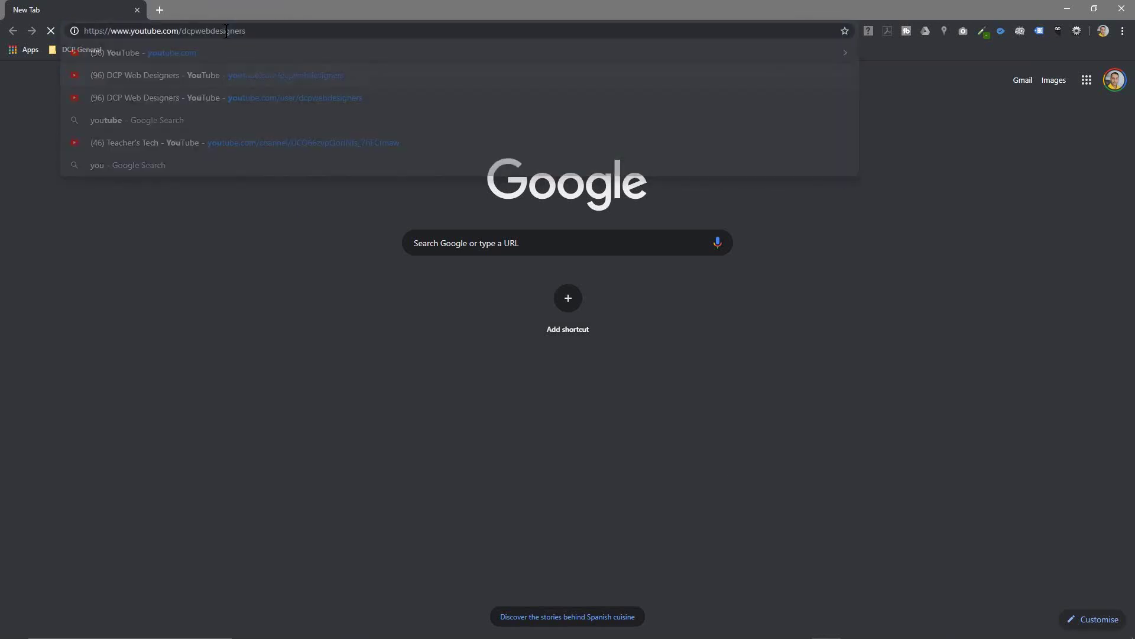
{"action": "key", "text": "Return"}
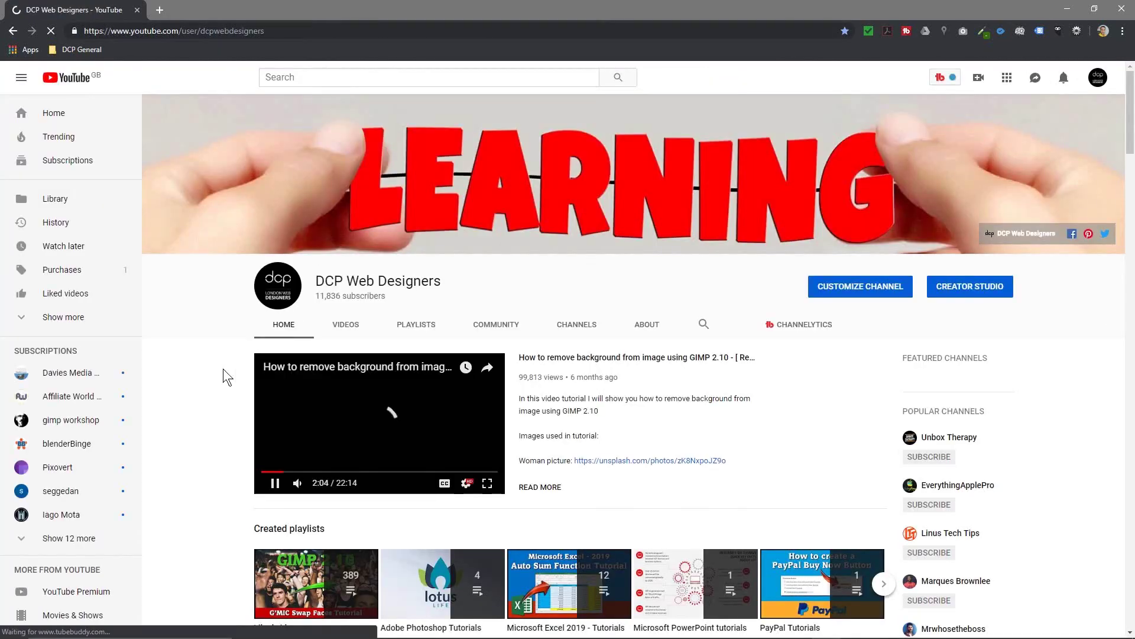
Pause the autoplaying featured video on the DCP Web Designers channel.
{"action": "left_click", "coordinate": [275, 483]}
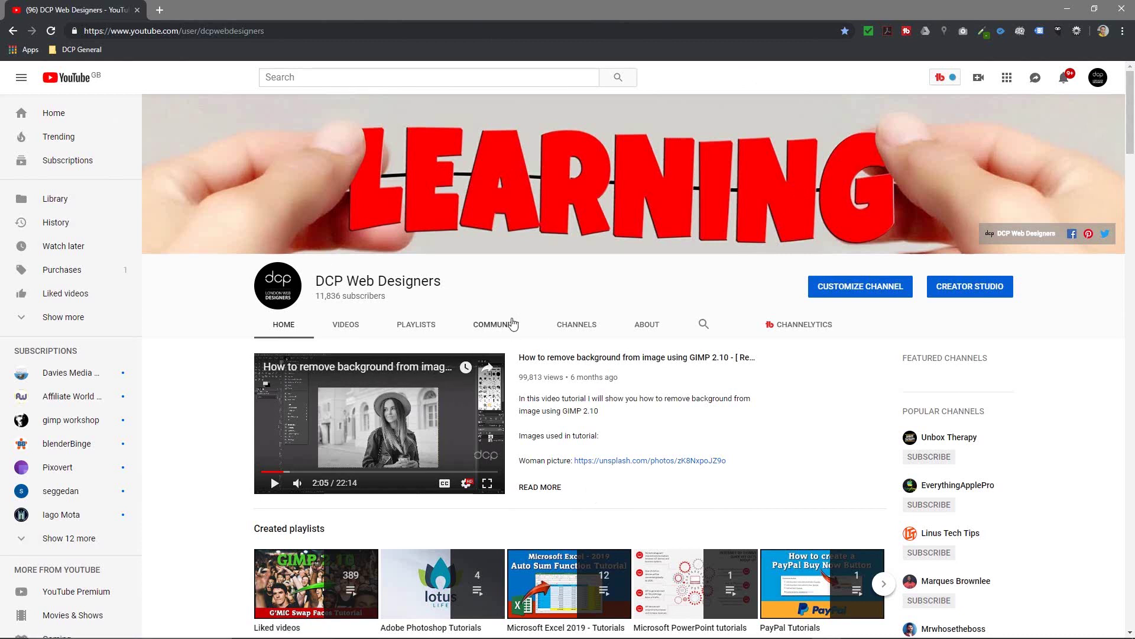
Turn on YouTube's Dark theme from the account menu and dismiss the panel.
{"action": "left_click", "coordinate": [1099, 78]}
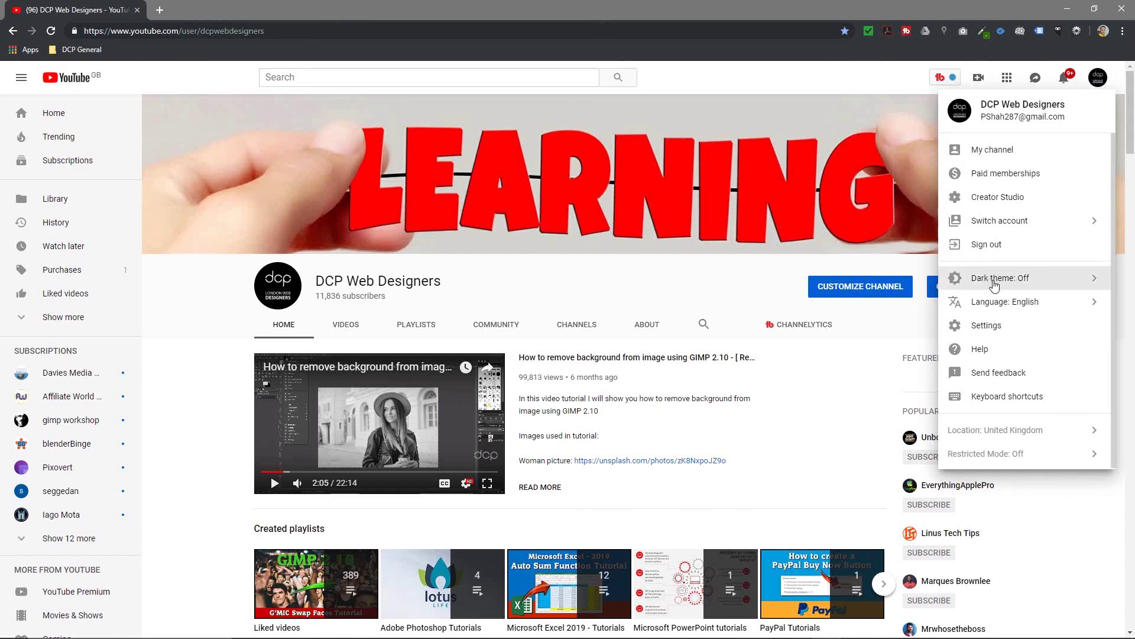
{"action": "left_click", "coordinate": [1024, 280]}
{"action": "left_click", "coordinate": [1083, 214]}
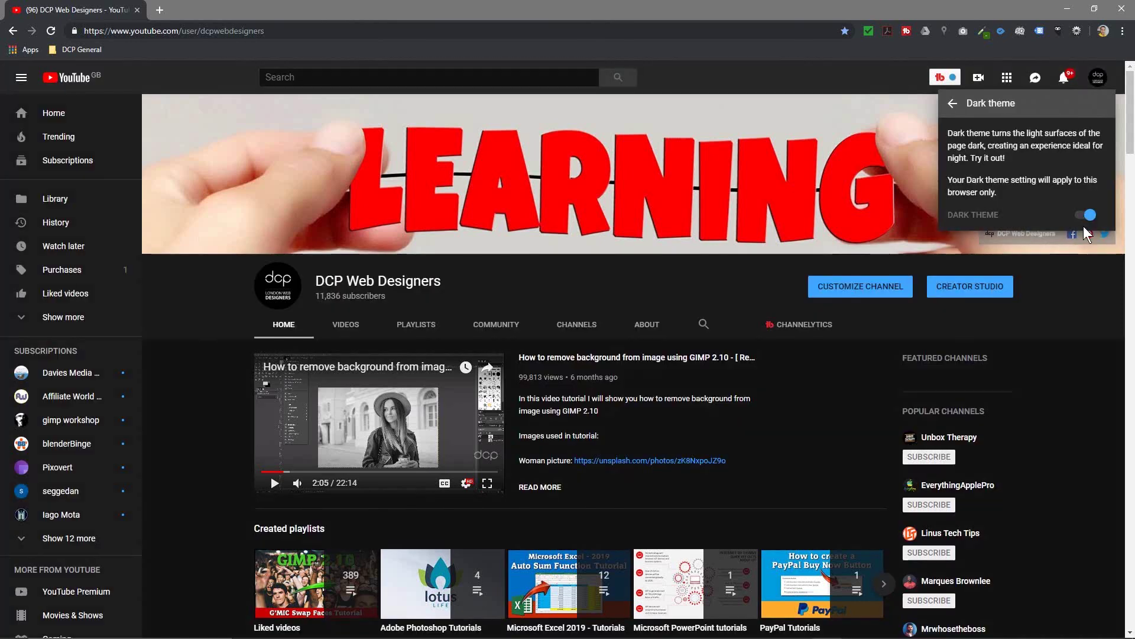
{"action": "left_click", "coordinate": [1067, 361]}
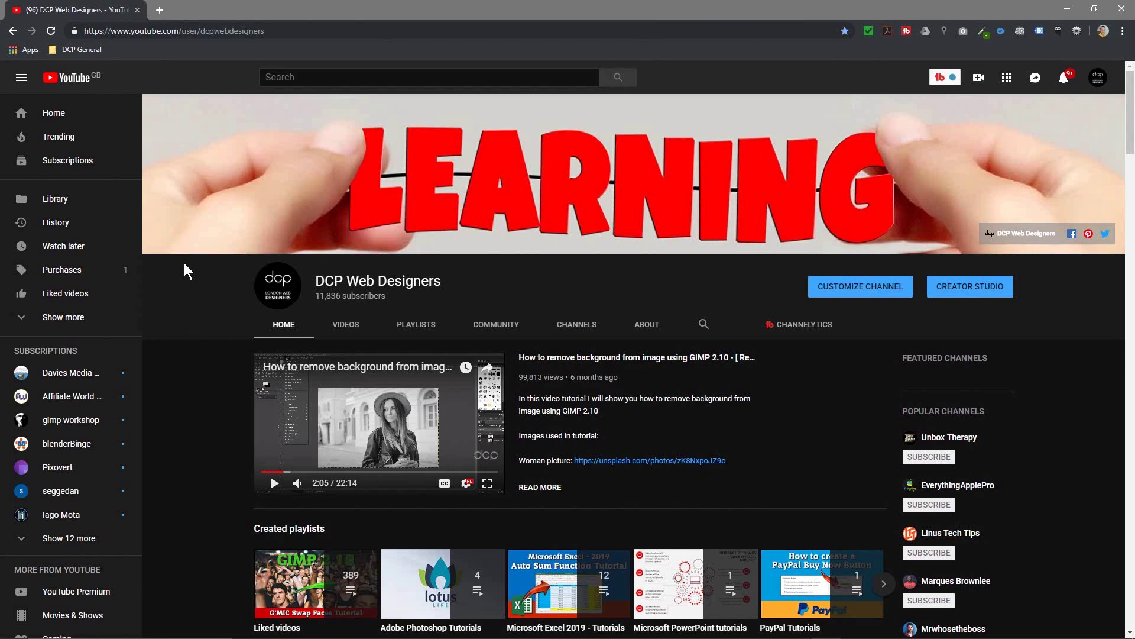
{"action": "scroll", "coordinate": [501, 320], "scroll_direction": "down", "scroll_amount": 3}
{"action": "scroll", "coordinate": [502, 320], "scroll_direction": "down", "scroll_amount": 3}
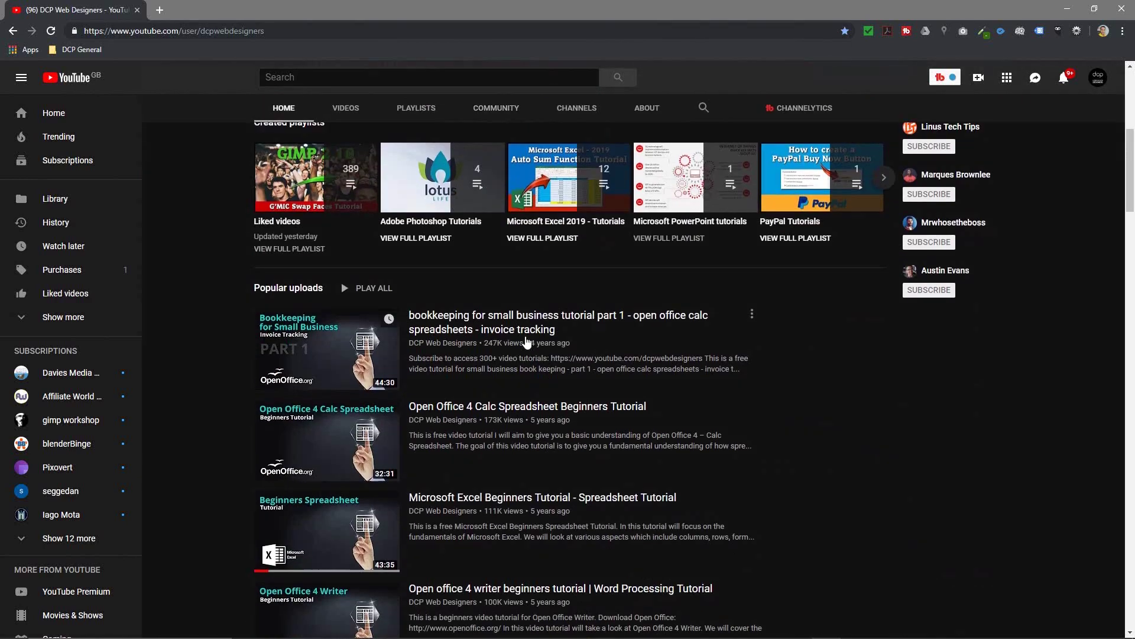
{"action": "scroll", "coordinate": [514, 324], "scroll_direction": "up", "scroll_amount": 4}
{"action": "scroll", "coordinate": [528, 329], "scroll_direction": "up", "scroll_amount": 2}
{"action": "scroll", "coordinate": [533, 332], "scroll_direction": "down", "scroll_amount": 5}
{"action": "scroll", "coordinate": [532, 333], "scroll_direction": "up", "scroll_amount": 5}
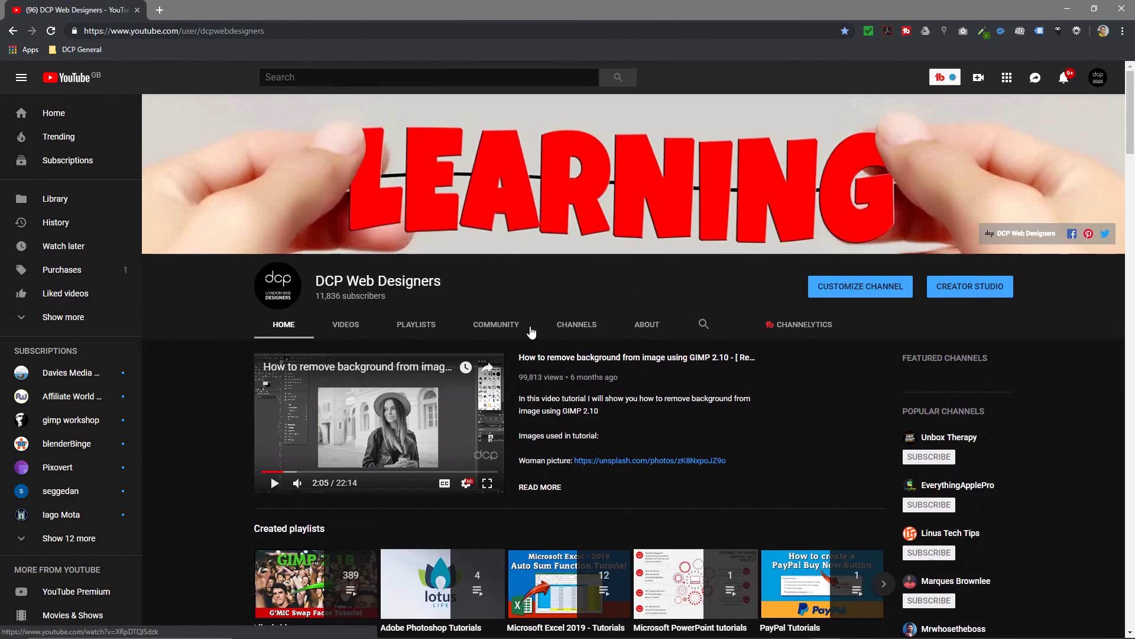
Return to the YouTube home feed, now rendered in the dark theme.
{"action": "left_click", "coordinate": [89, 76]}
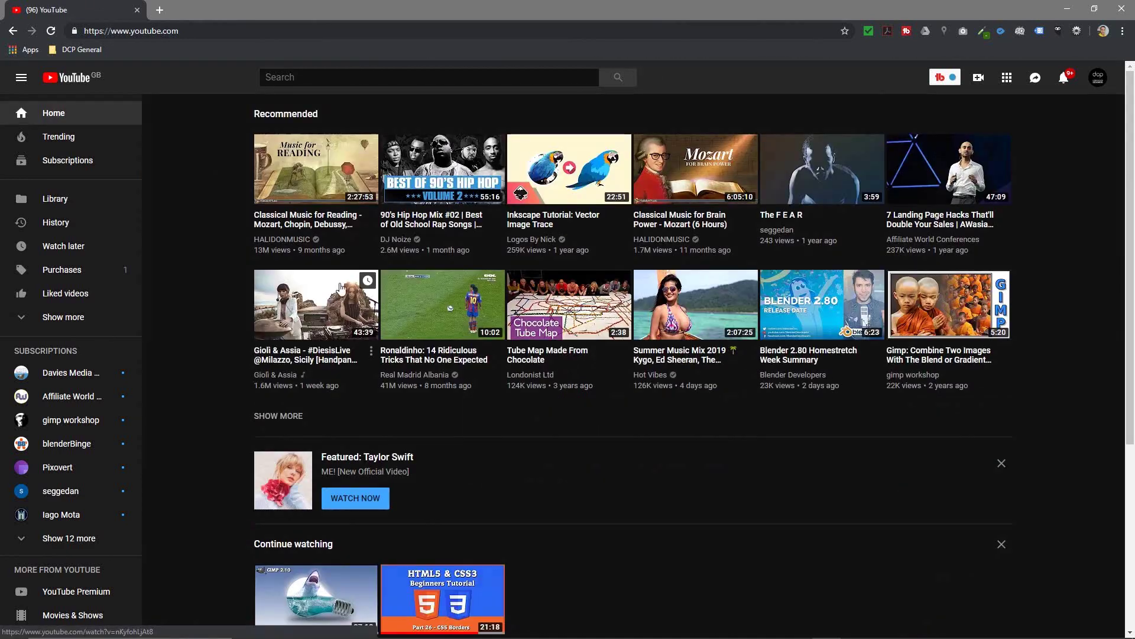
{"action": "mouse_move", "coordinate": [442, 305]}
{"action": "scroll", "coordinate": [606, 429], "scroll_direction": "down", "scroll_amount": 3}
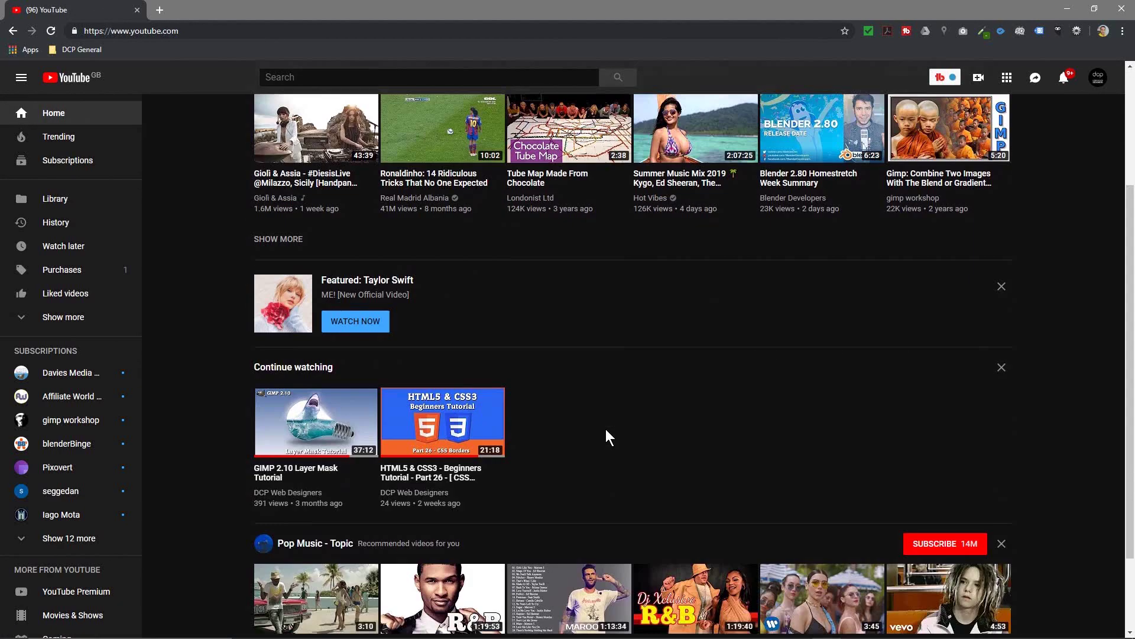
{"action": "scroll", "coordinate": [606, 428], "scroll_direction": "down", "scroll_amount": 1}
{"action": "scroll", "coordinate": [605, 414], "scroll_direction": "up", "scroll_amount": 1}
{"action": "scroll", "coordinate": [604, 411], "scroll_direction": "down", "scroll_amount": 8}
{"action": "scroll", "coordinate": [604, 411], "scroll_direction": "down", "scroll_amount": 5}
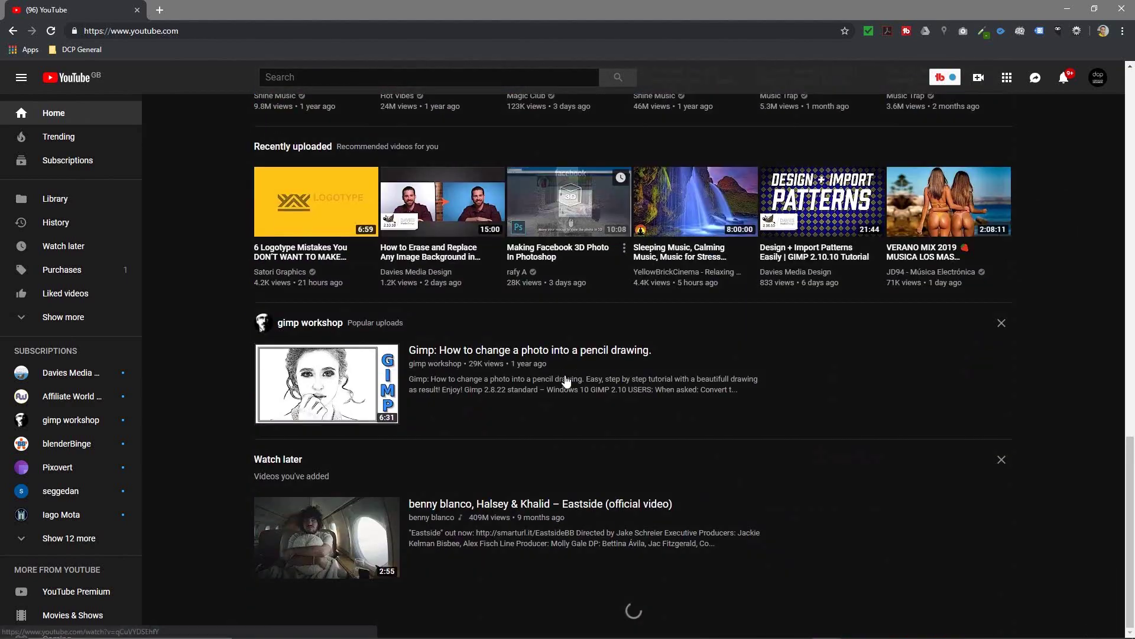
{"action": "scroll", "coordinate": [559, 357], "scroll_direction": "up", "scroll_amount": 5}
{"action": "scroll", "coordinate": [553, 340], "scroll_direction": "up", "scroll_amount": 7}
{"action": "scroll", "coordinate": [553, 339], "scroll_direction": "up", "scroll_amount": 4}
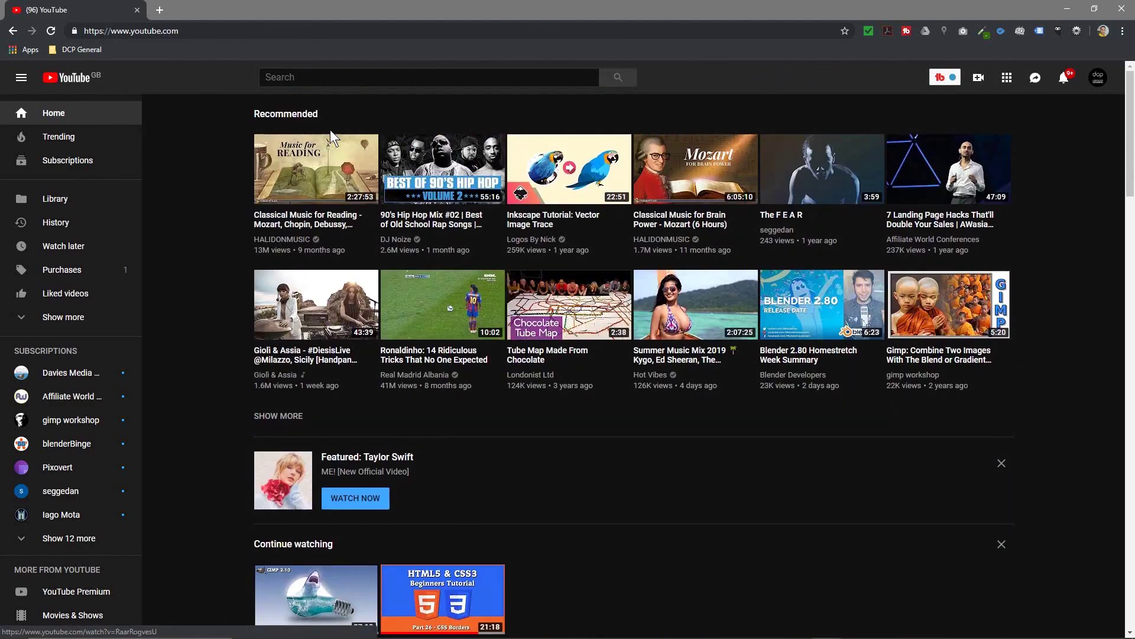